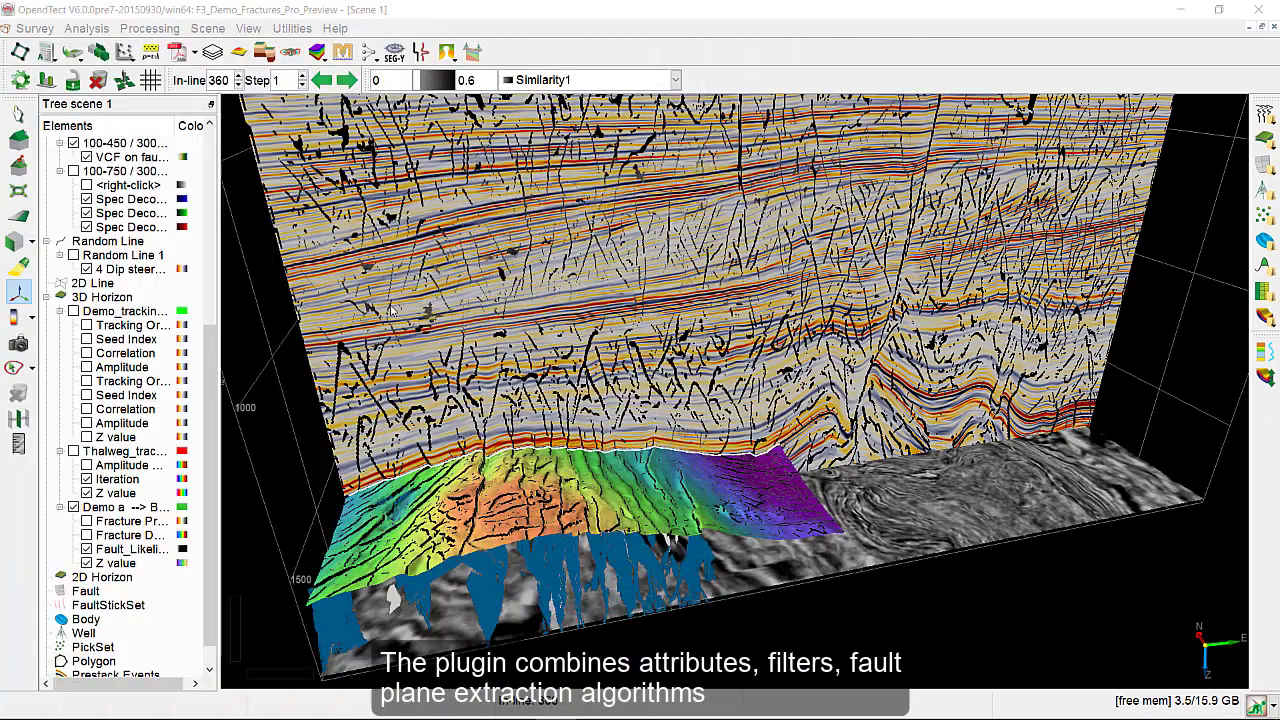
Step: Open the Faults and Fractures Control Center and pick Curvature from the available attributes
{"action": "left_click", "coordinate": [264, 53]}
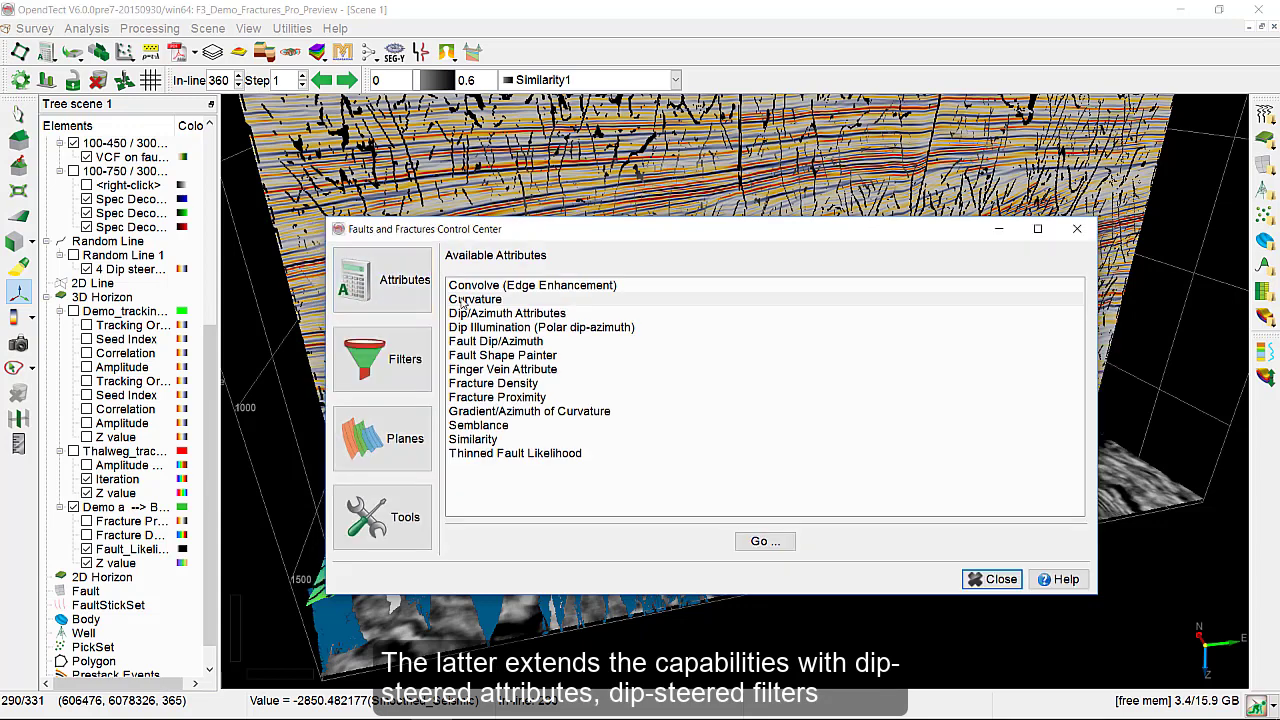
{"action": "left_click", "coordinate": [467, 302]}
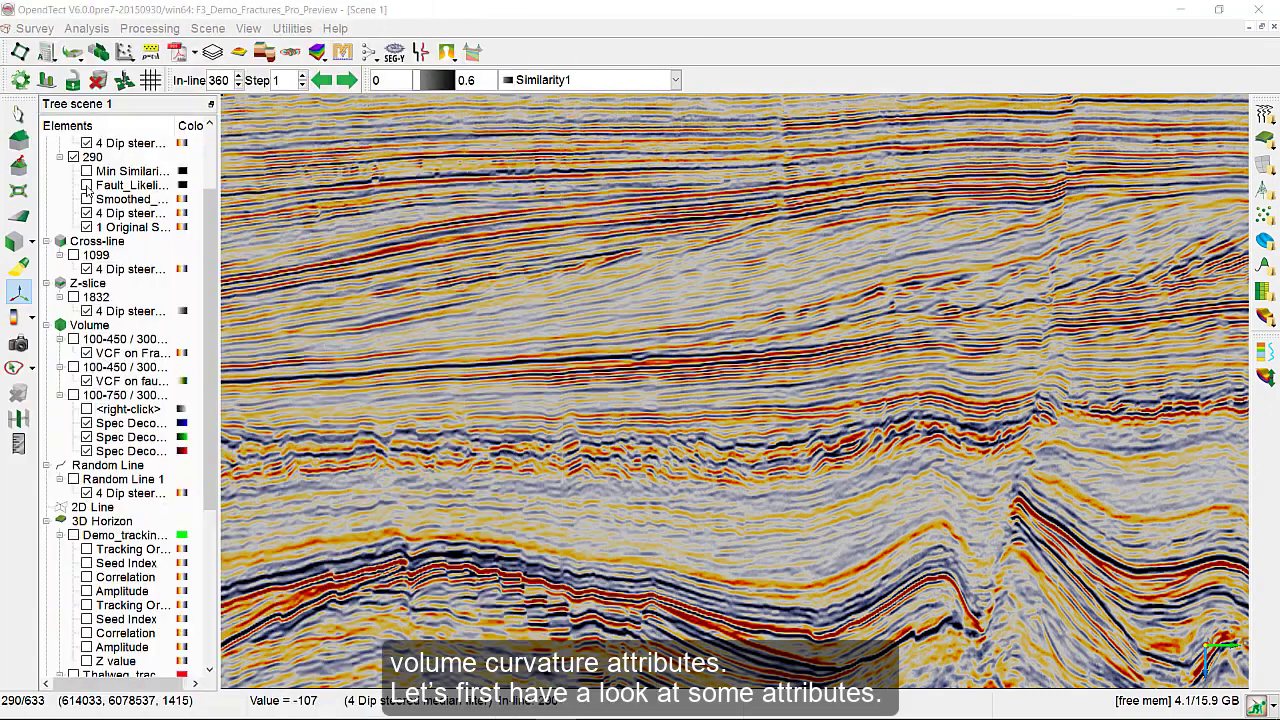
Step: Compare the Fault Likelihood and Min Similarity overlays on in-line 290, ending with only Fault Likelihood overlaid on the seismic
{"action": "left_click", "coordinate": [87, 186]}
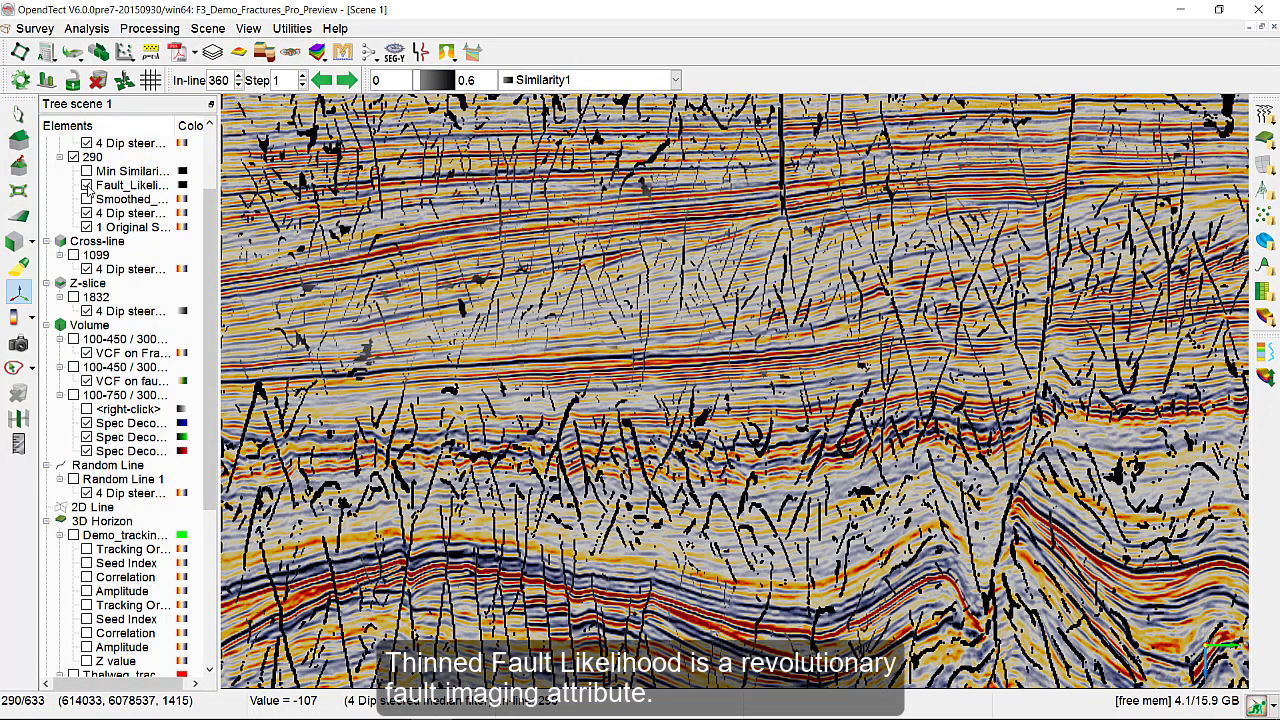
{"action": "left_click", "coordinate": [87, 186]}
{"action": "left_click", "coordinate": [87, 172]}
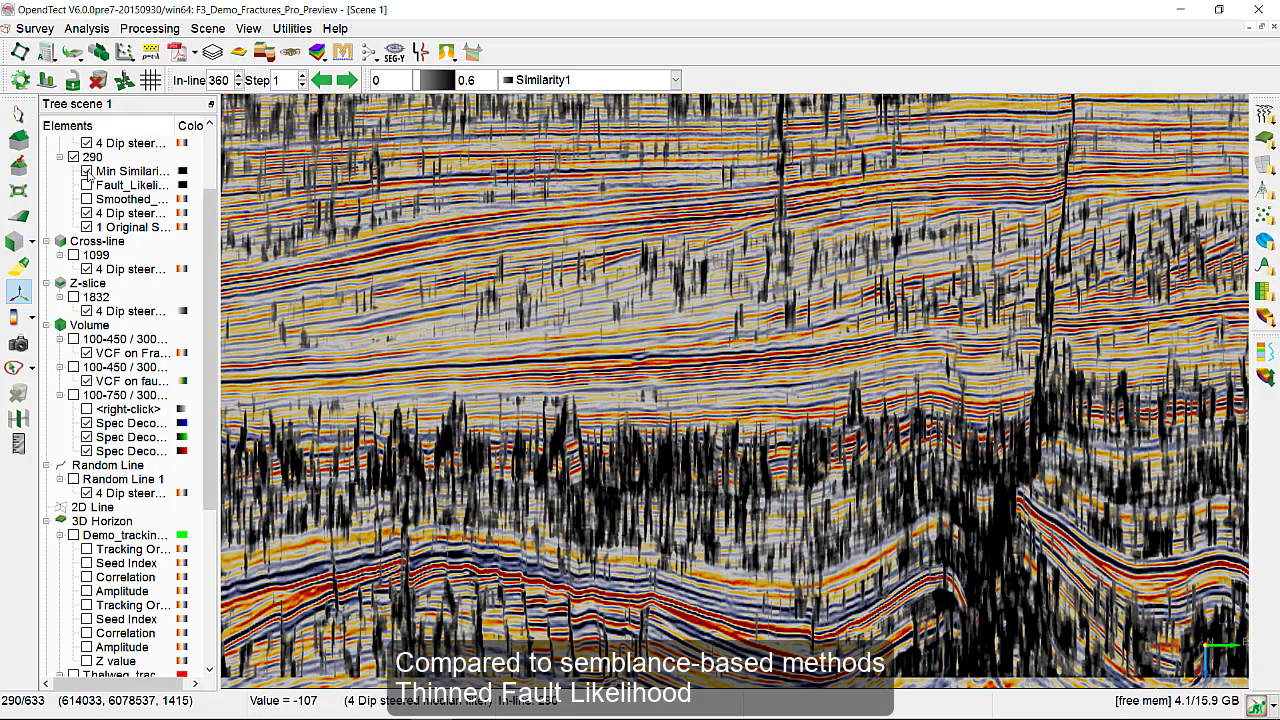
{"action": "left_click", "coordinate": [87, 172]}
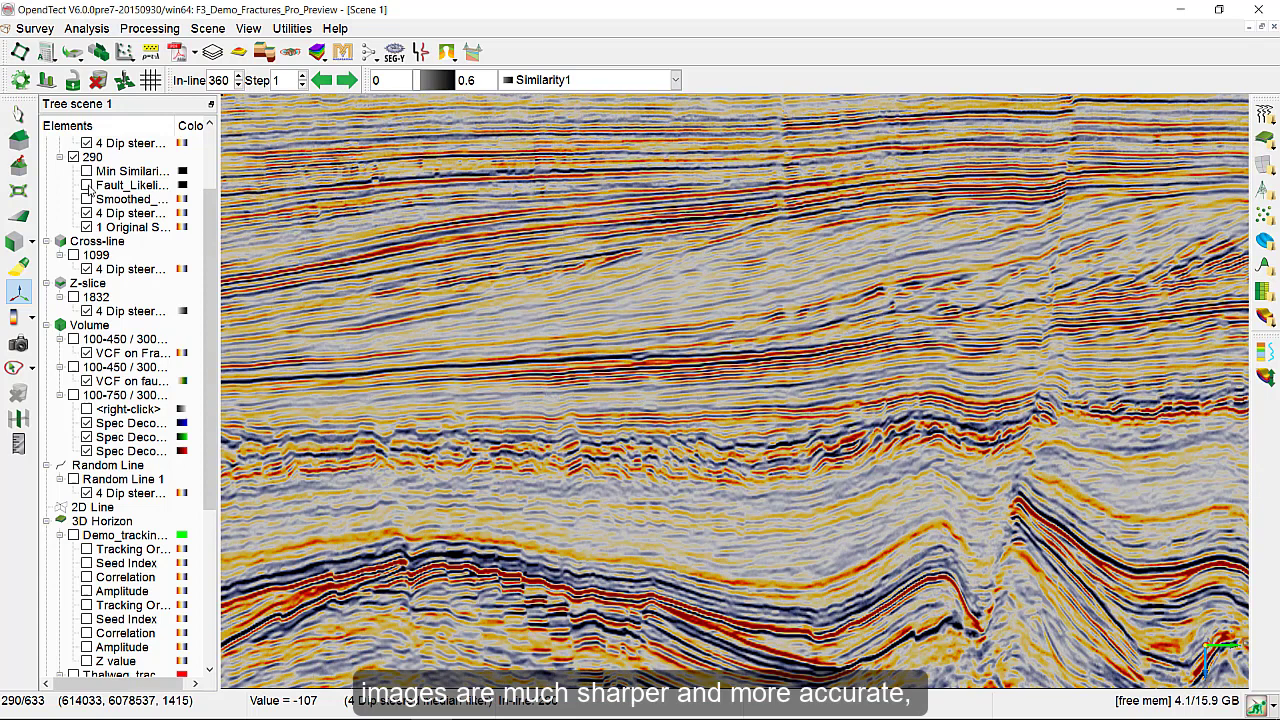
{"action": "left_click", "coordinate": [87, 186]}
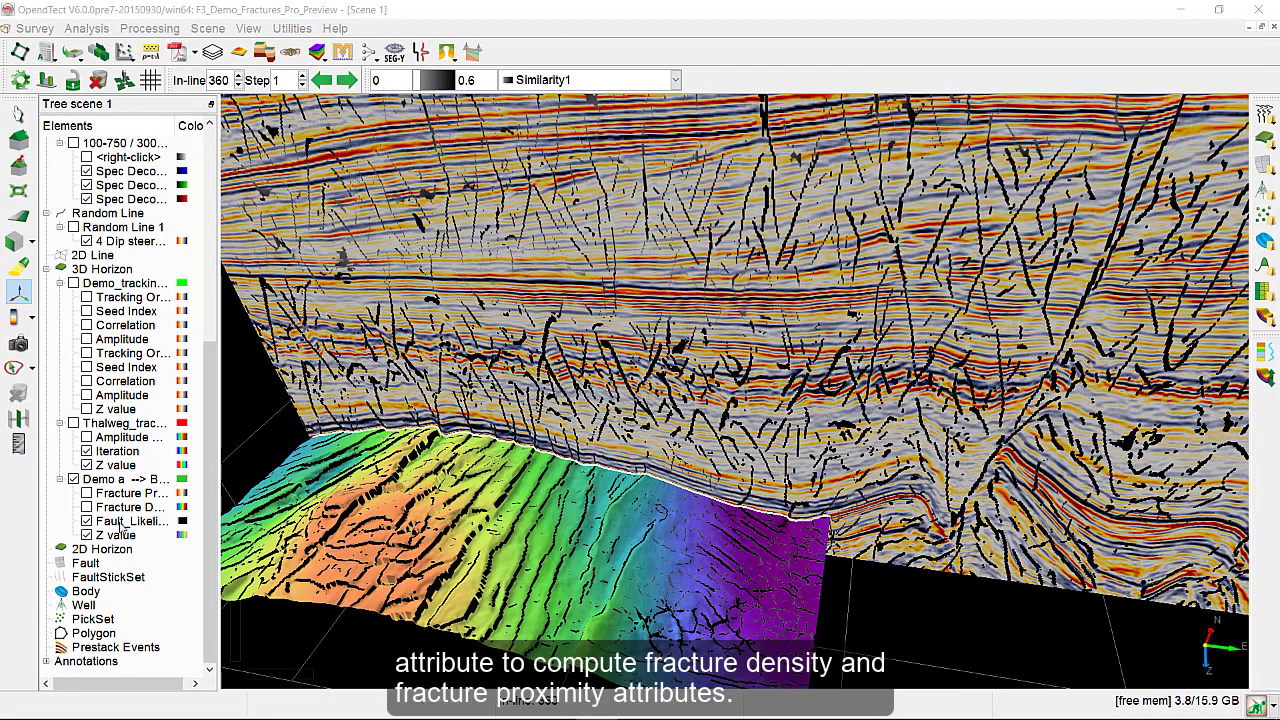
Step: Display the Fracture Density and Fracture Proximity attributes on the Demo a horizon
{"action": "left_click", "coordinate": [87, 508]}
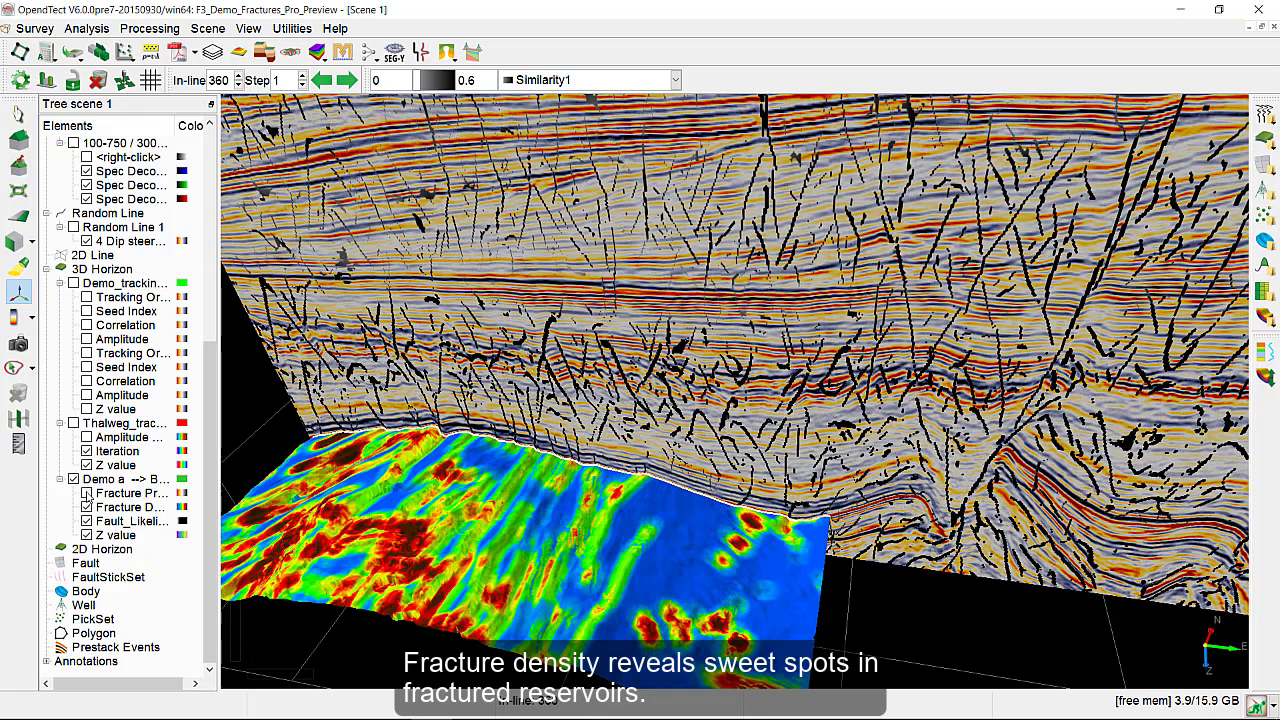
{"action": "left_click", "coordinate": [87, 494]}
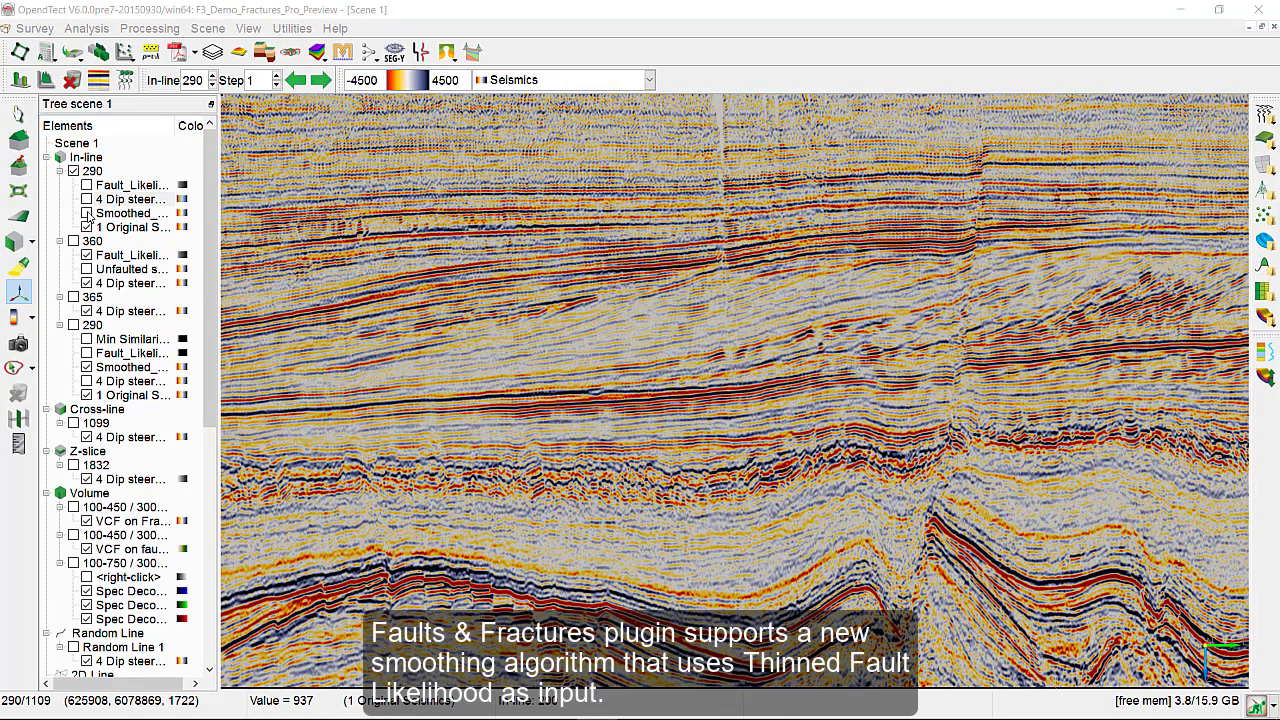
Step: Overlay the smoothed seismic, the dip-steered median filter and the fault likelihood layers on in-line 290
{"action": "left_click", "coordinate": [87, 213]}
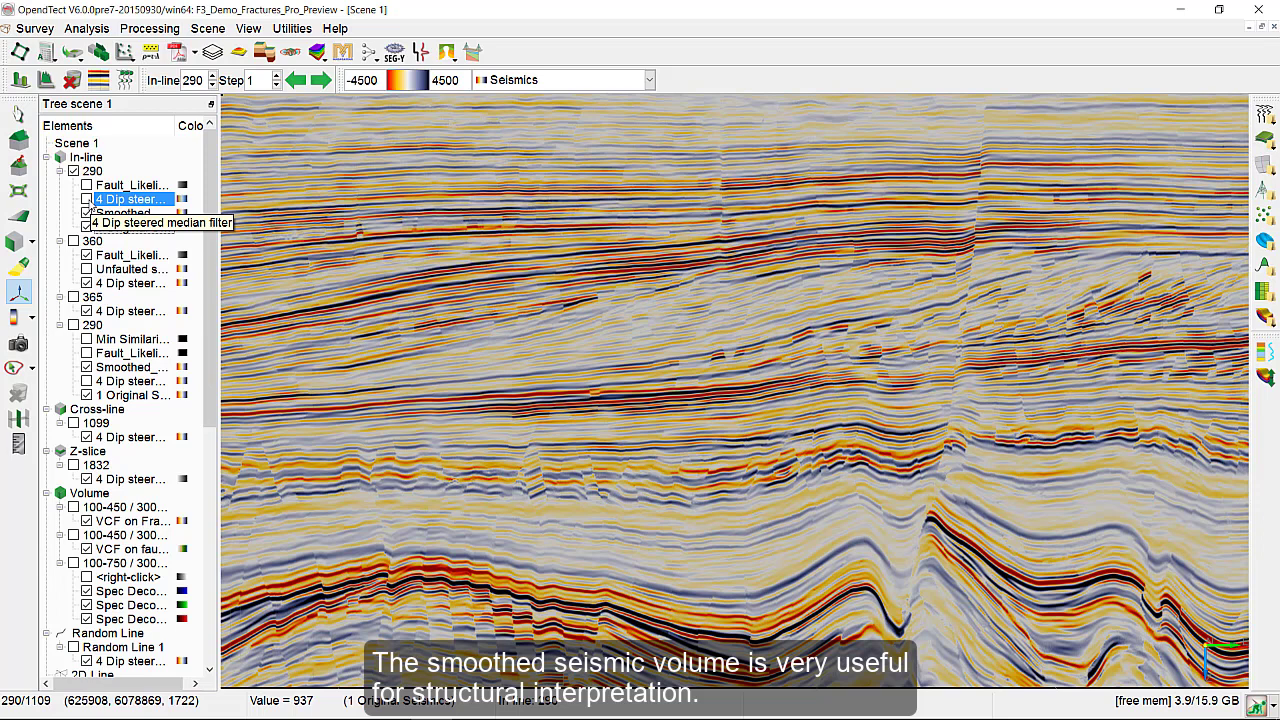
{"action": "left_click", "coordinate": [87, 201]}
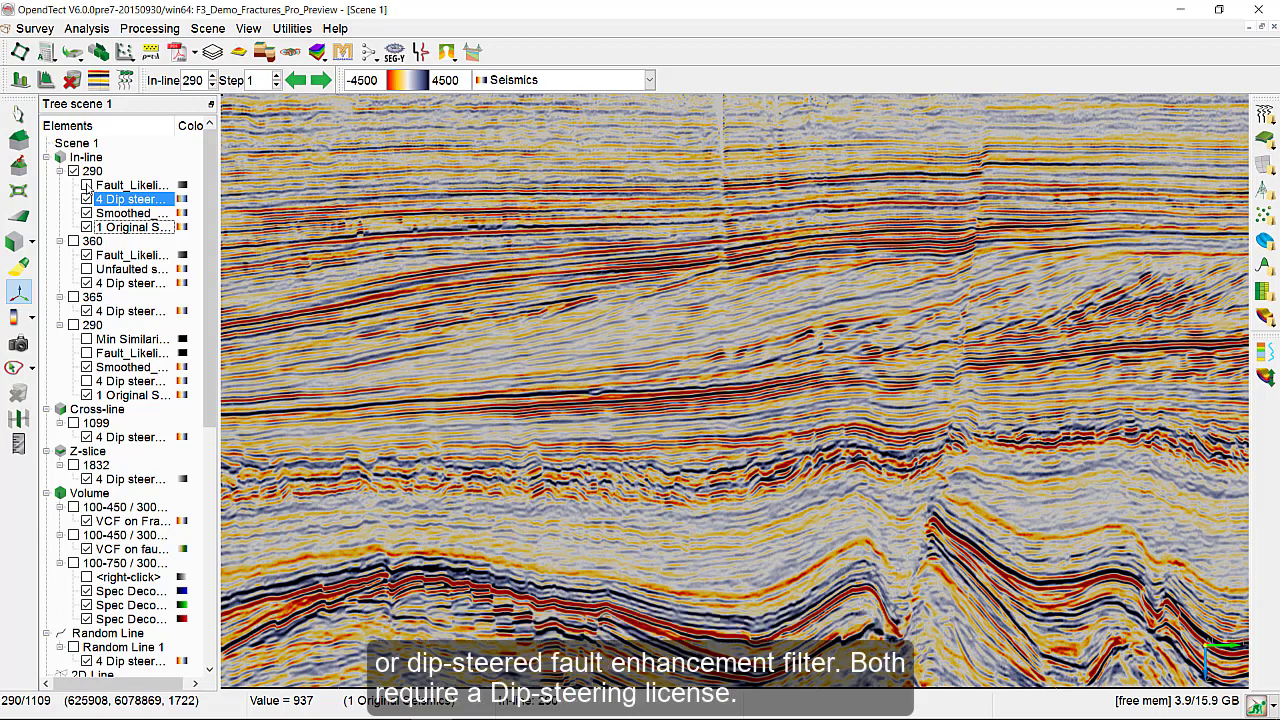
{"action": "left_click", "coordinate": [86, 186]}
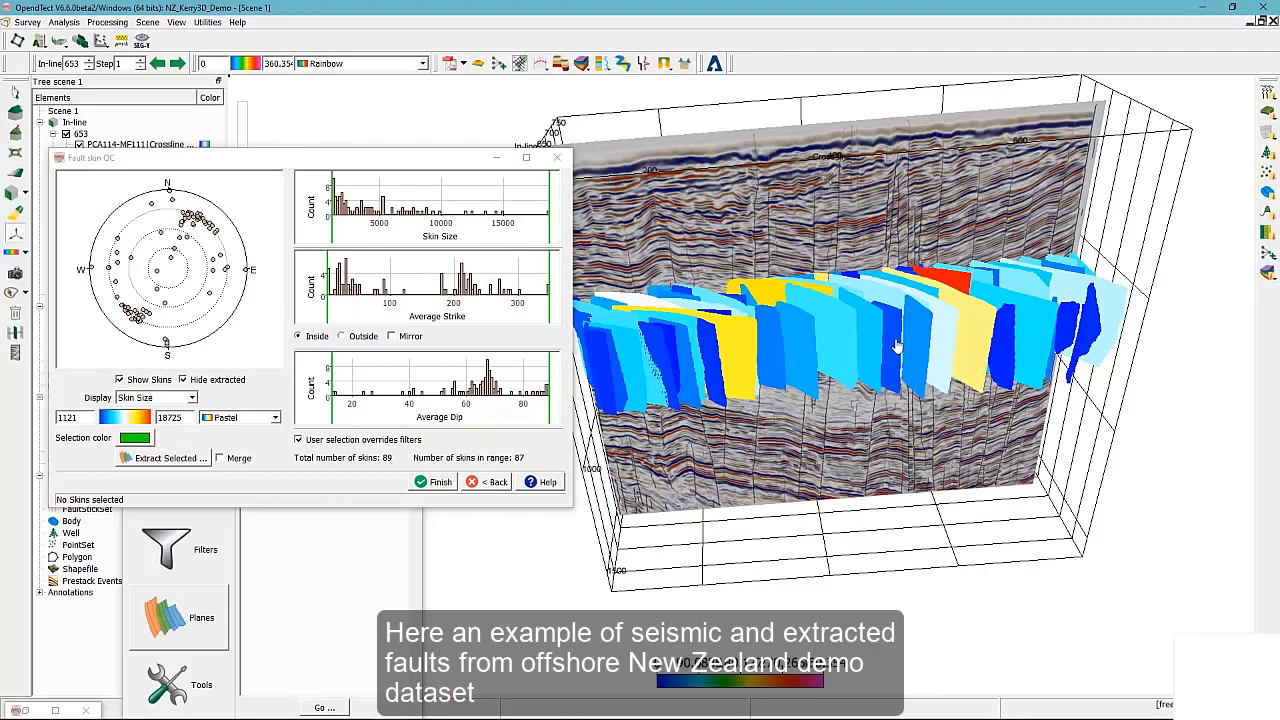
Step: Inspect the fault skins up close and try lowering the upper limit of the skin size range
{"action": "scroll", "coordinate": [893, 350], "scroll_direction": "up", "scroll_amount": 3}
{"action": "scroll", "coordinate": [893, 350], "scroll_direction": "up", "scroll_amount": 5}
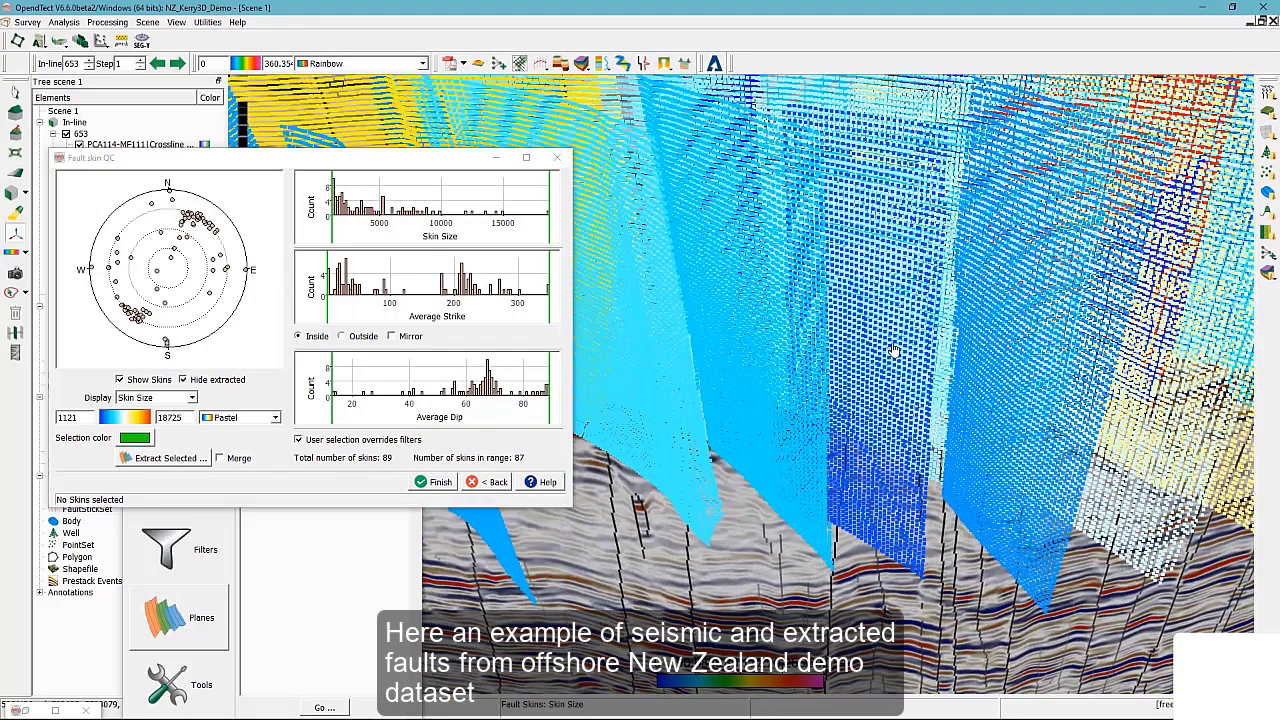
{"action": "scroll", "coordinate": [883, 325], "scroll_direction": "down", "scroll_amount": 5}
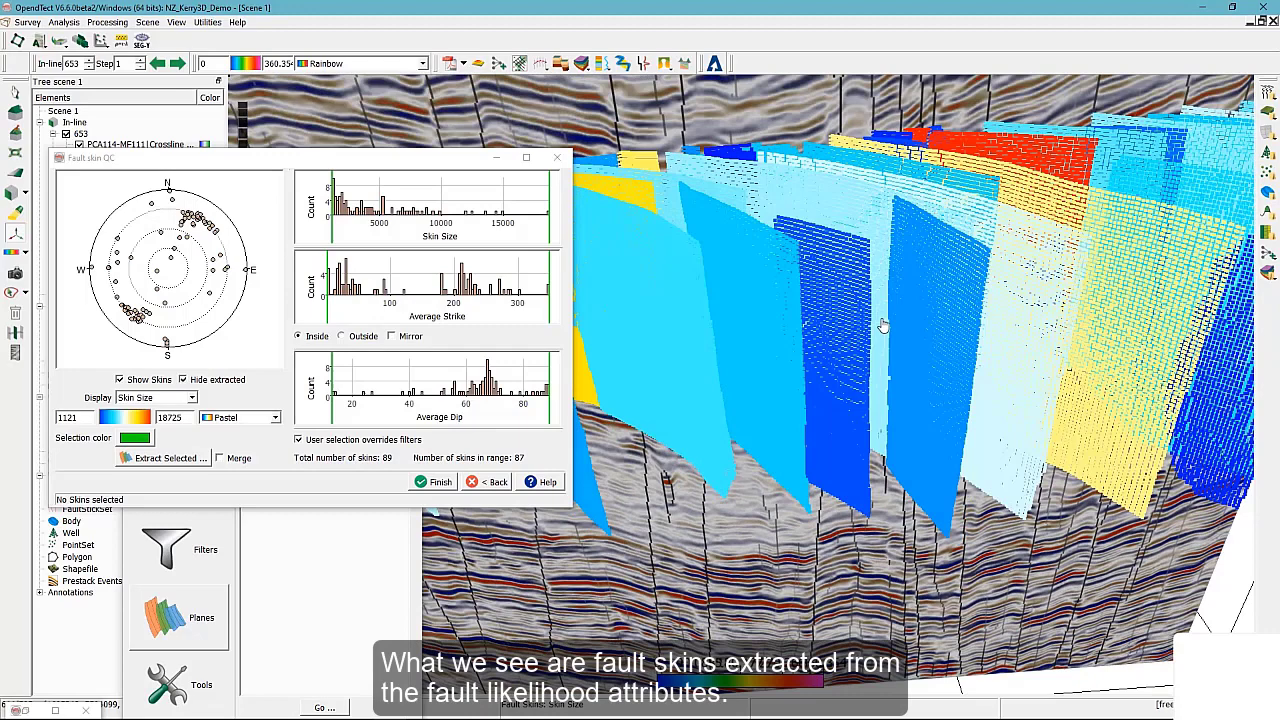
{"action": "scroll", "coordinate": [883, 325], "scroll_direction": "down", "scroll_amount": 3}
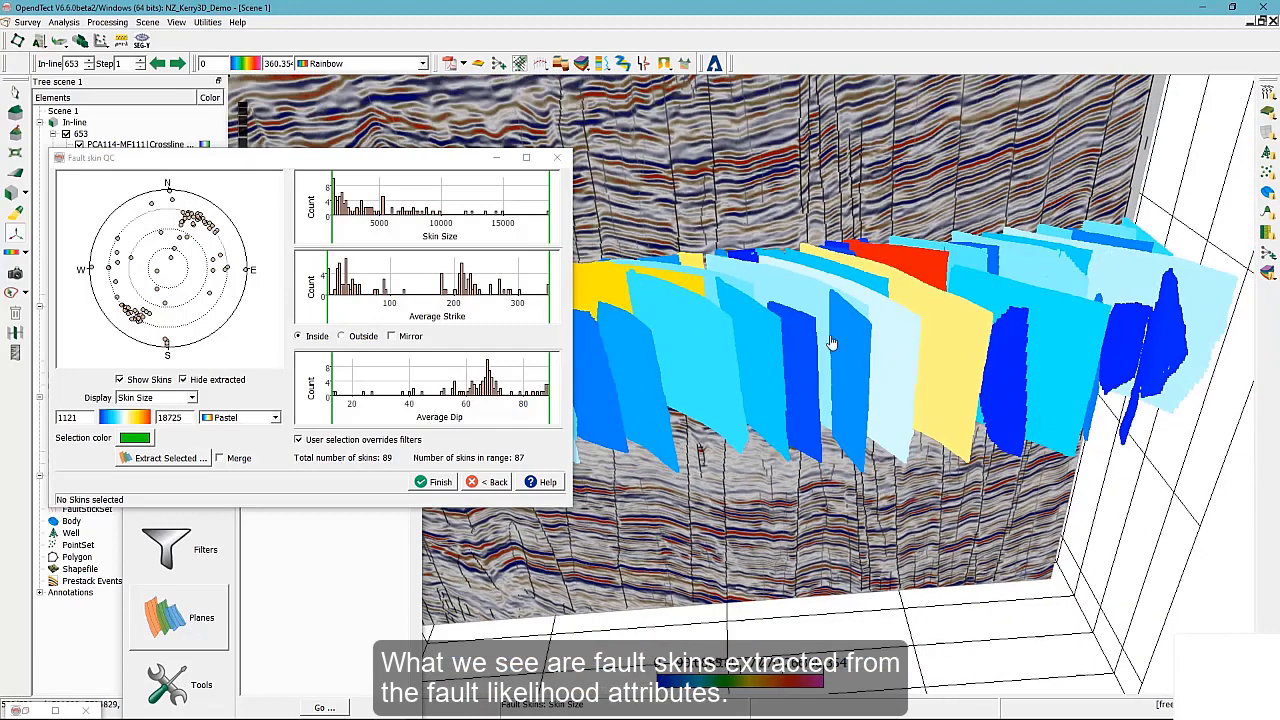
{"action": "left_click_drag", "start_coordinate": [548, 205], "coordinate": [405, 191]}
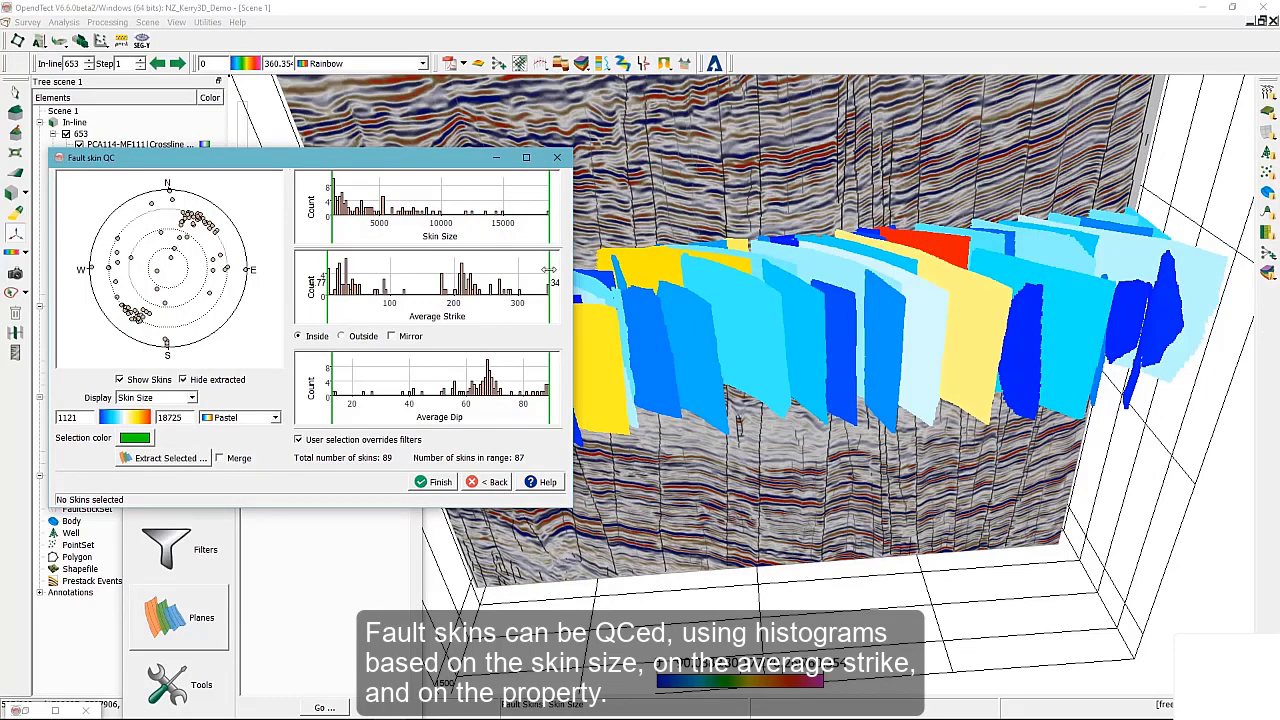
Step: Limit the fault skins' average strike to a maximum of about 100 and mirror the strike range
{"action": "left_click_drag", "start_coordinate": [542, 269], "coordinate": [393, 259]}
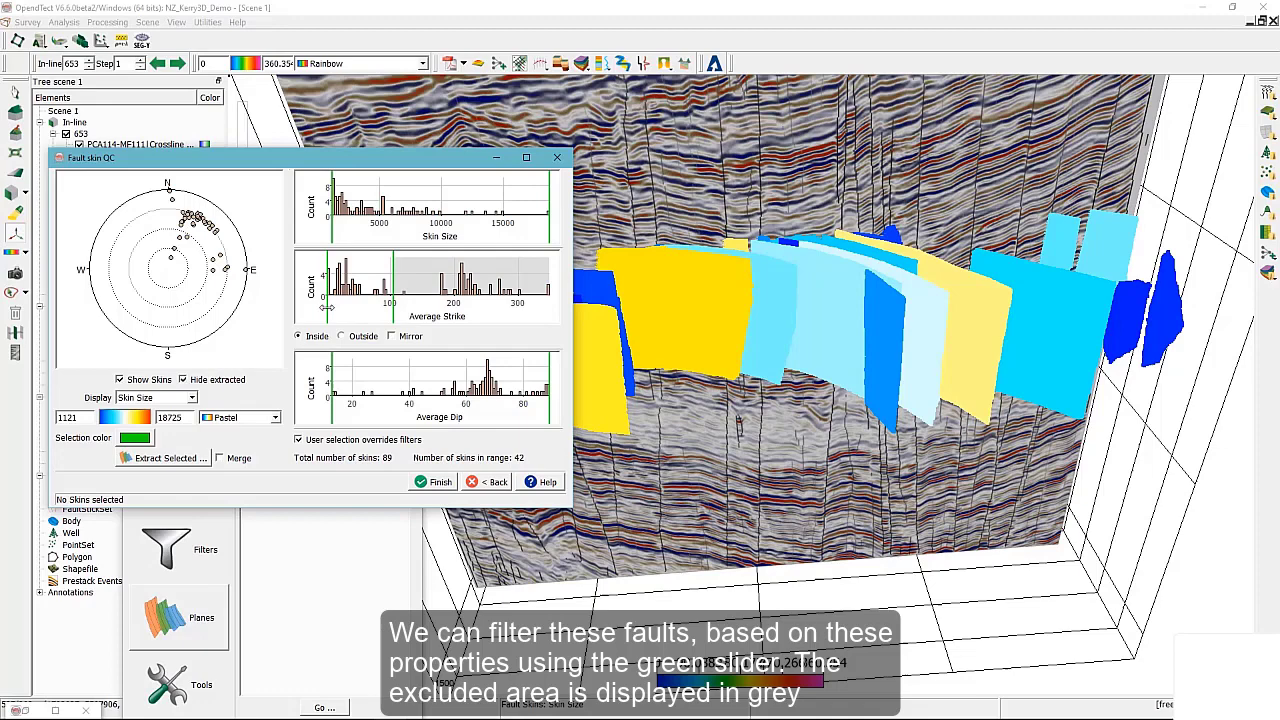
{"action": "left_click", "coordinate": [391, 336]}
Step: Select the fault skins in the scene and extract them as the fault set Demo
{"action": "left_click", "coordinate": [1000, 335]}
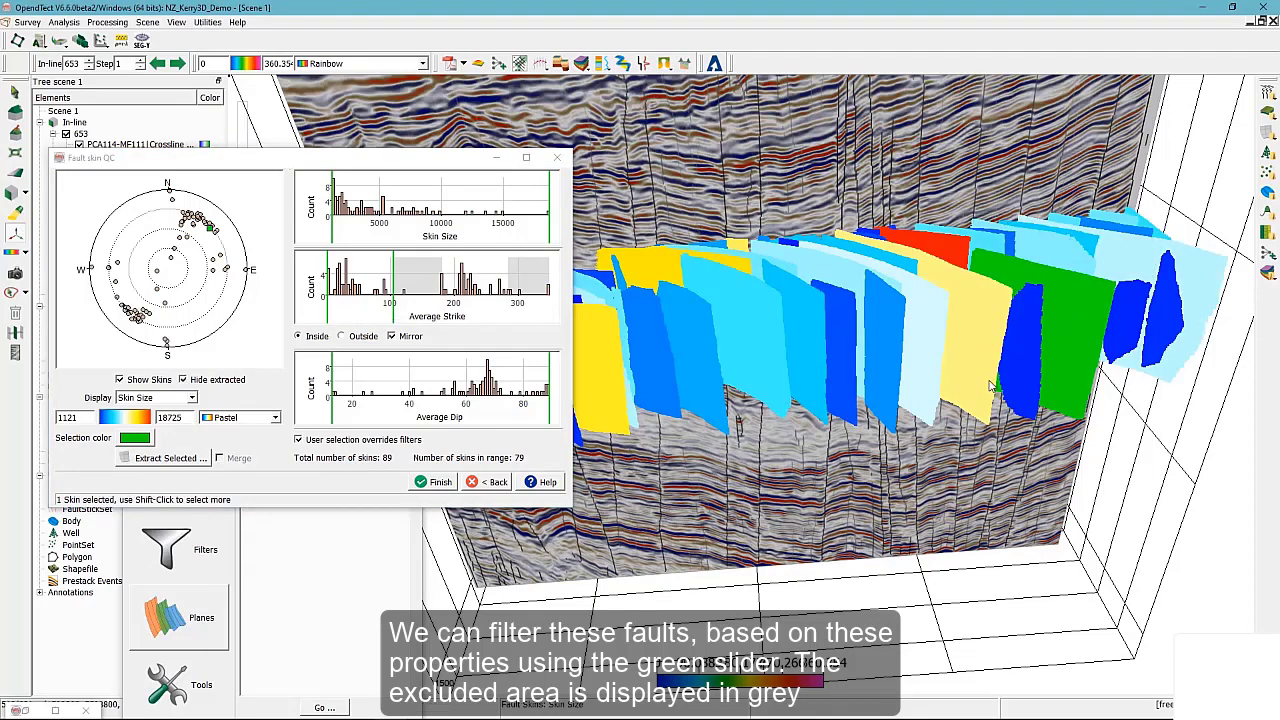
{"action": "left_click", "coordinate": [923, 355], "text": "shift"}
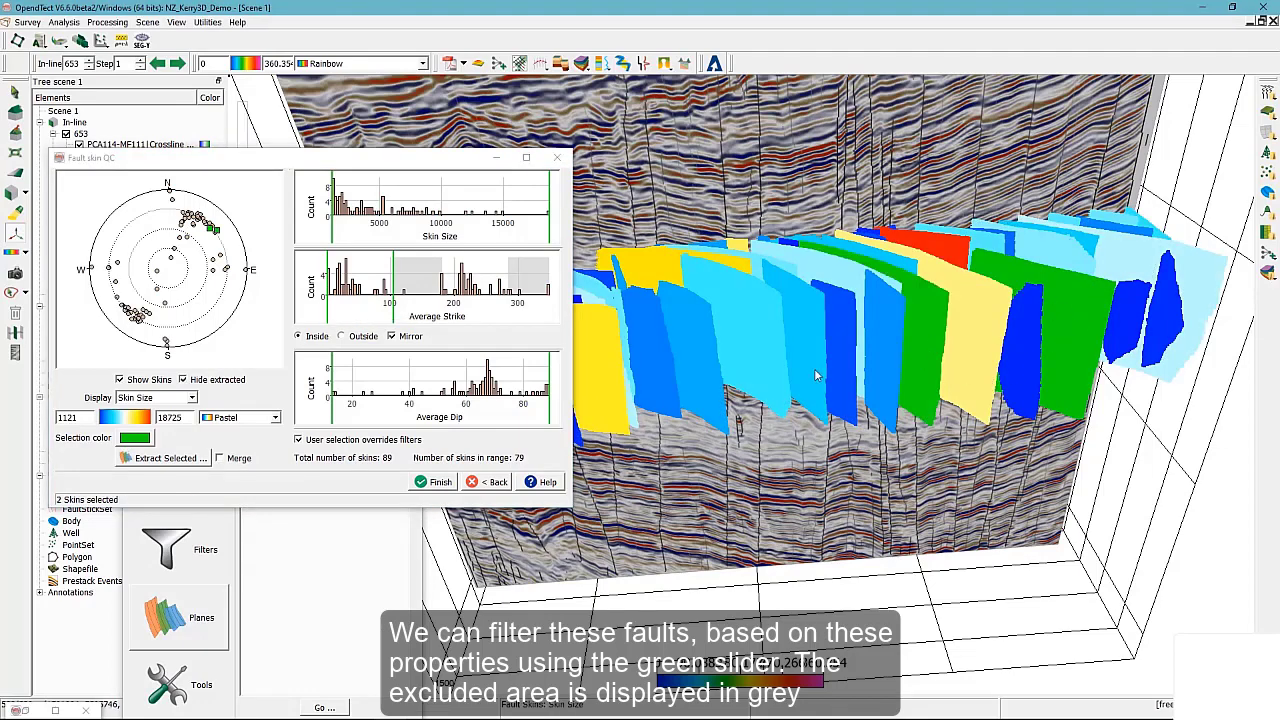
{"action": "left_click", "coordinate": [746, 343], "text": "shift"}
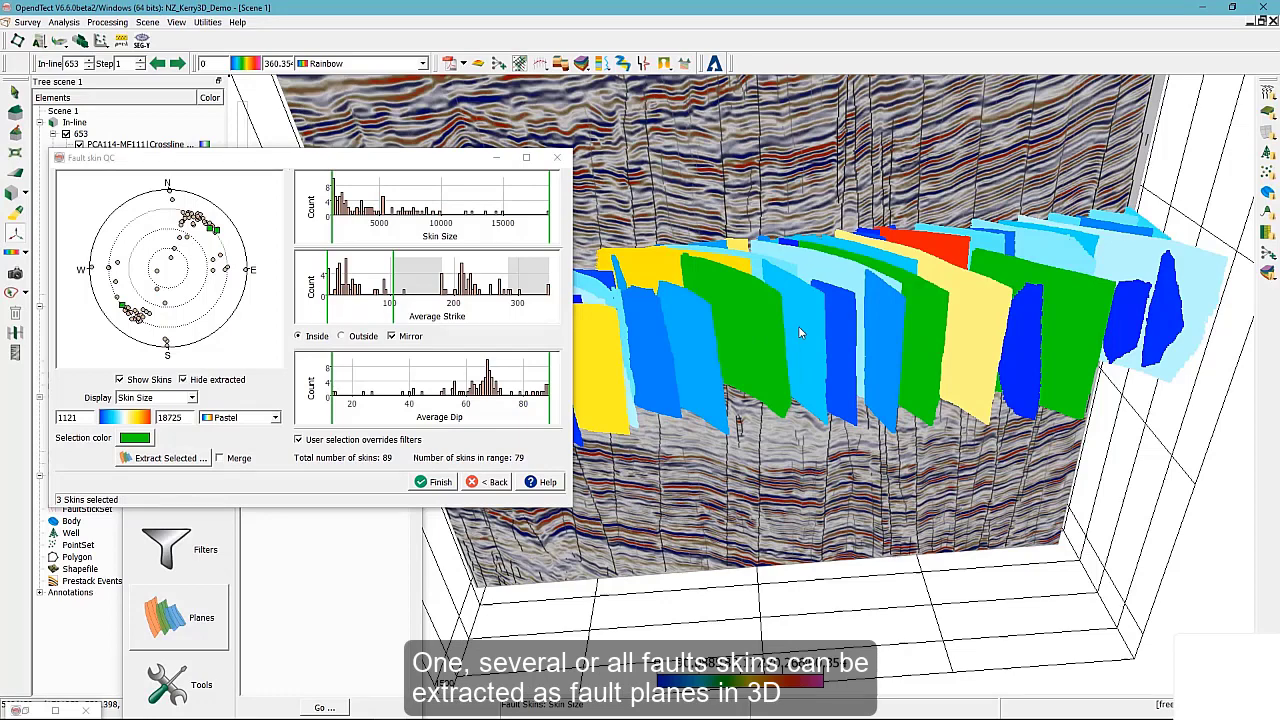
{"action": "key", "text": "ctrl+a"}
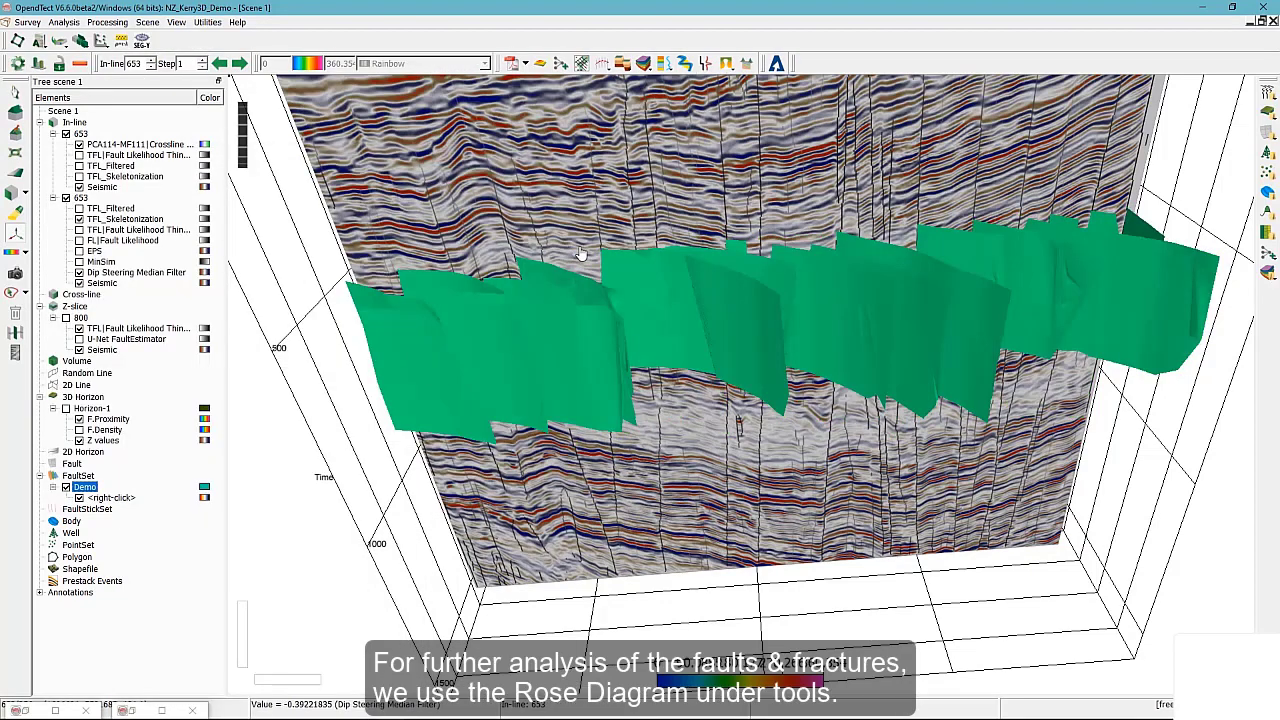
Step: Create a Strike Count rose diagram from the TFL volume, examine it and close it
{"action": "left_click_drag", "start_coordinate": [580, 254], "coordinate": [680, 450]}
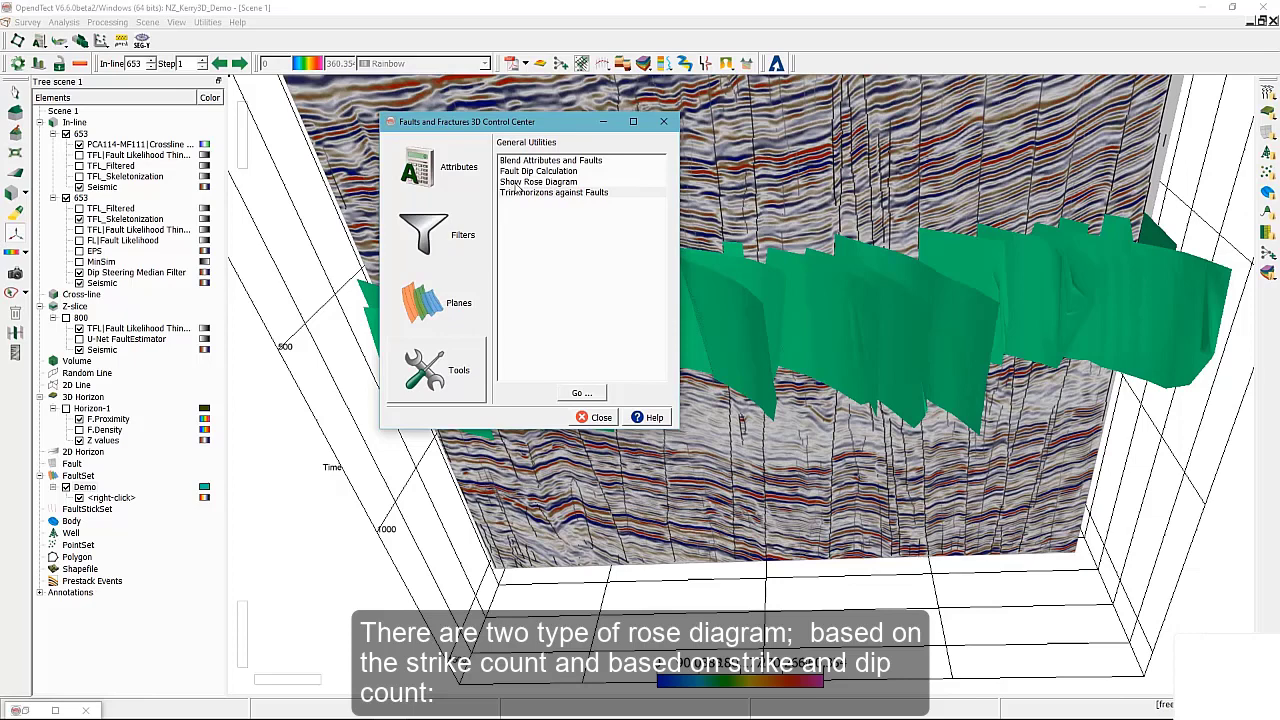
{"action": "left_click", "coordinate": [581, 393]}
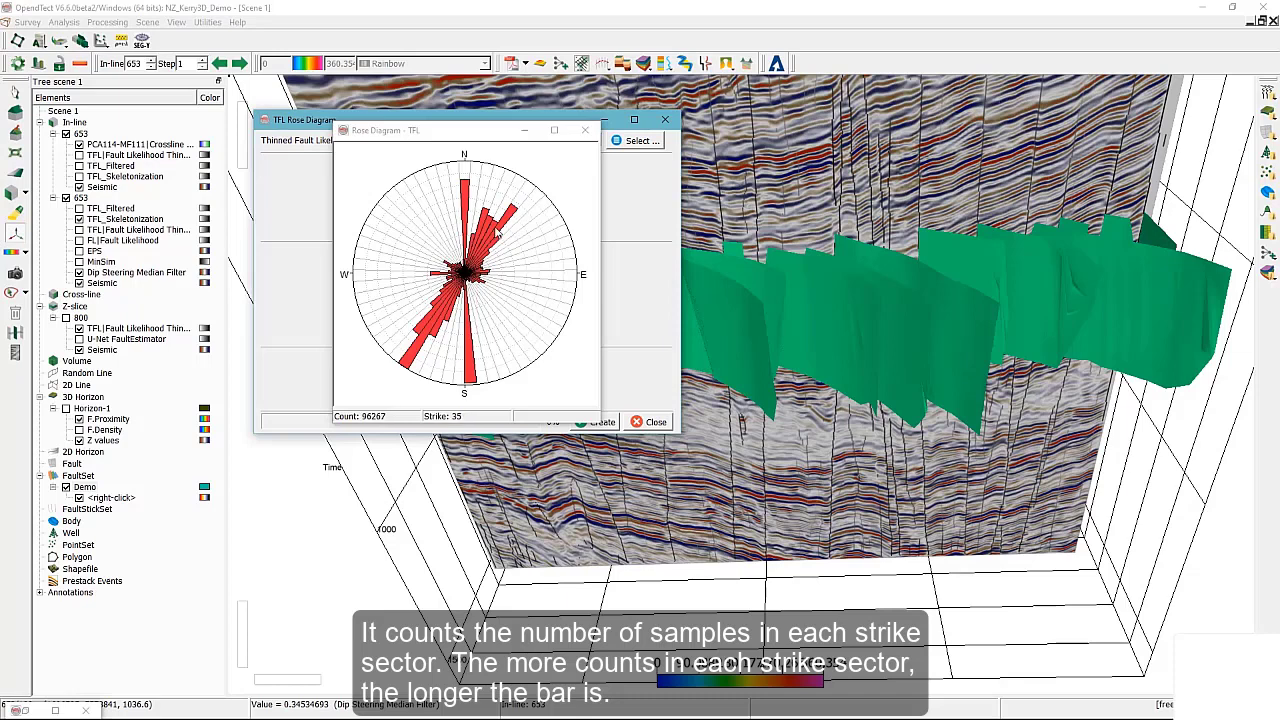
{"action": "left_click", "coordinate": [585, 130]}
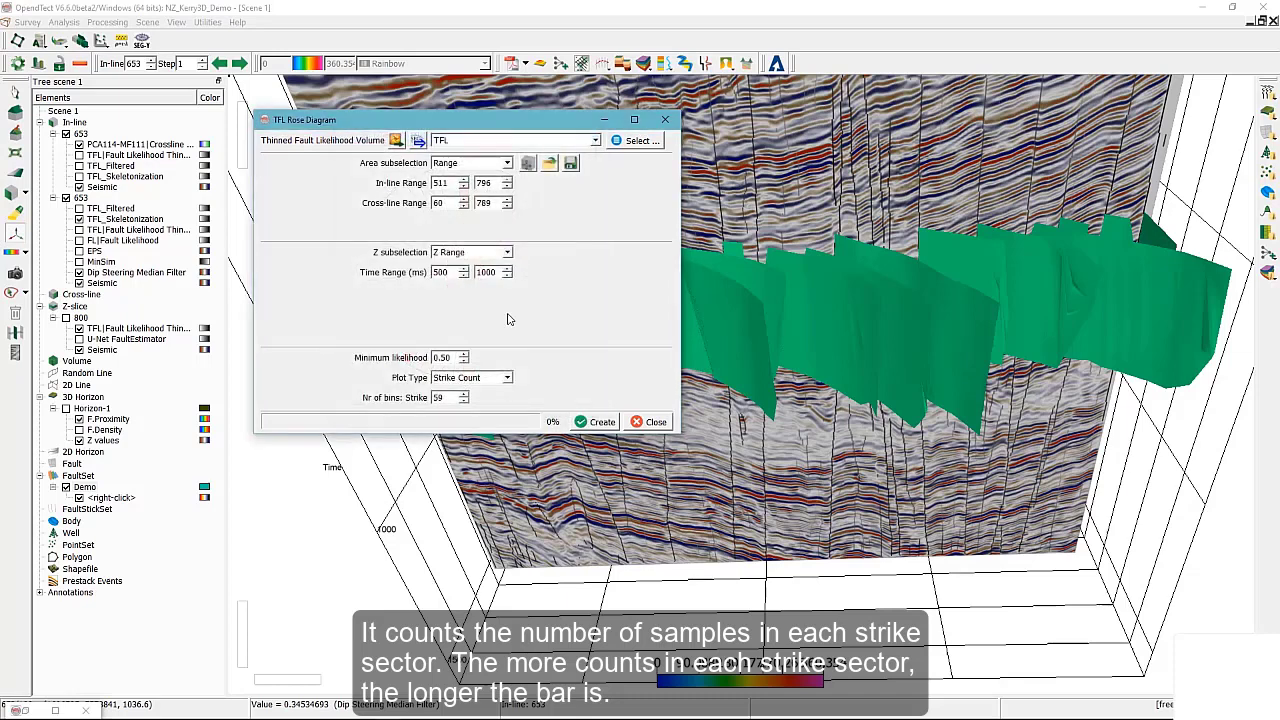
Step: Change the rose diagram's plot type to Strike/Dip Count and create the diagram
{"action": "left_click", "coordinate": [510, 378]}
{"action": "left_click", "coordinate": [512, 383]}
{"action": "left_click", "coordinate": [480, 402]}
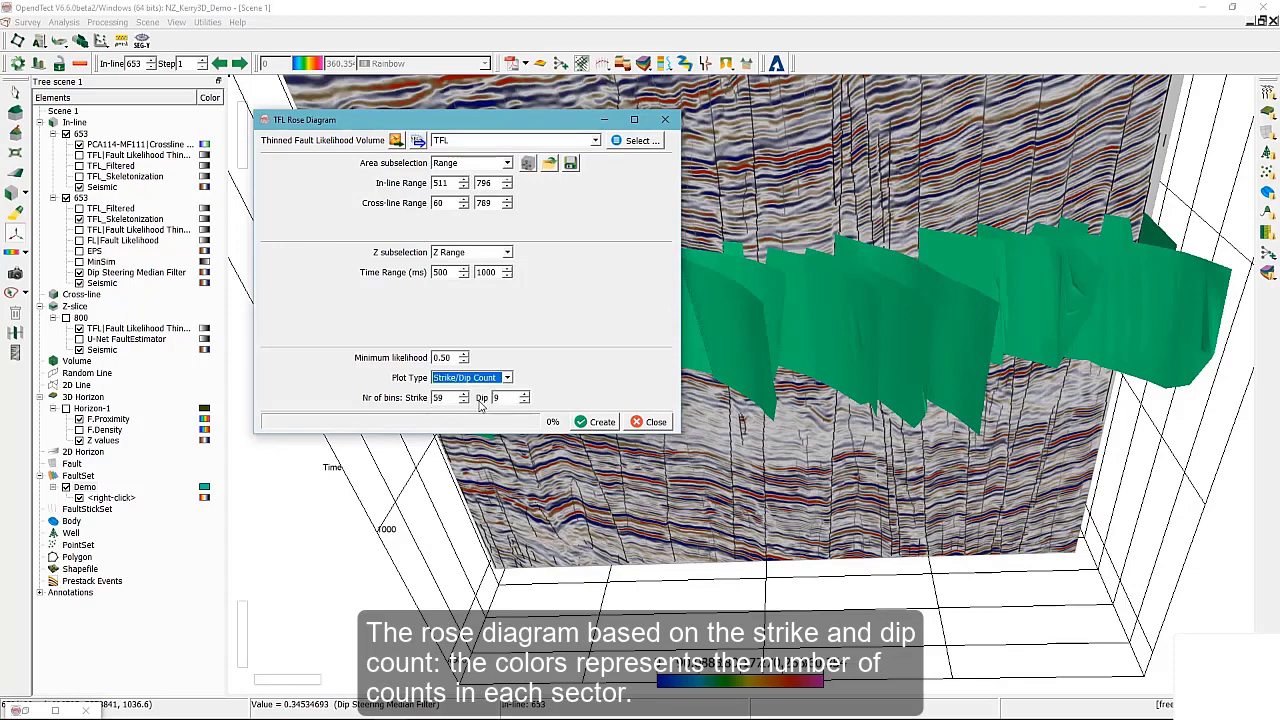
{"action": "key", "text": "Return"}
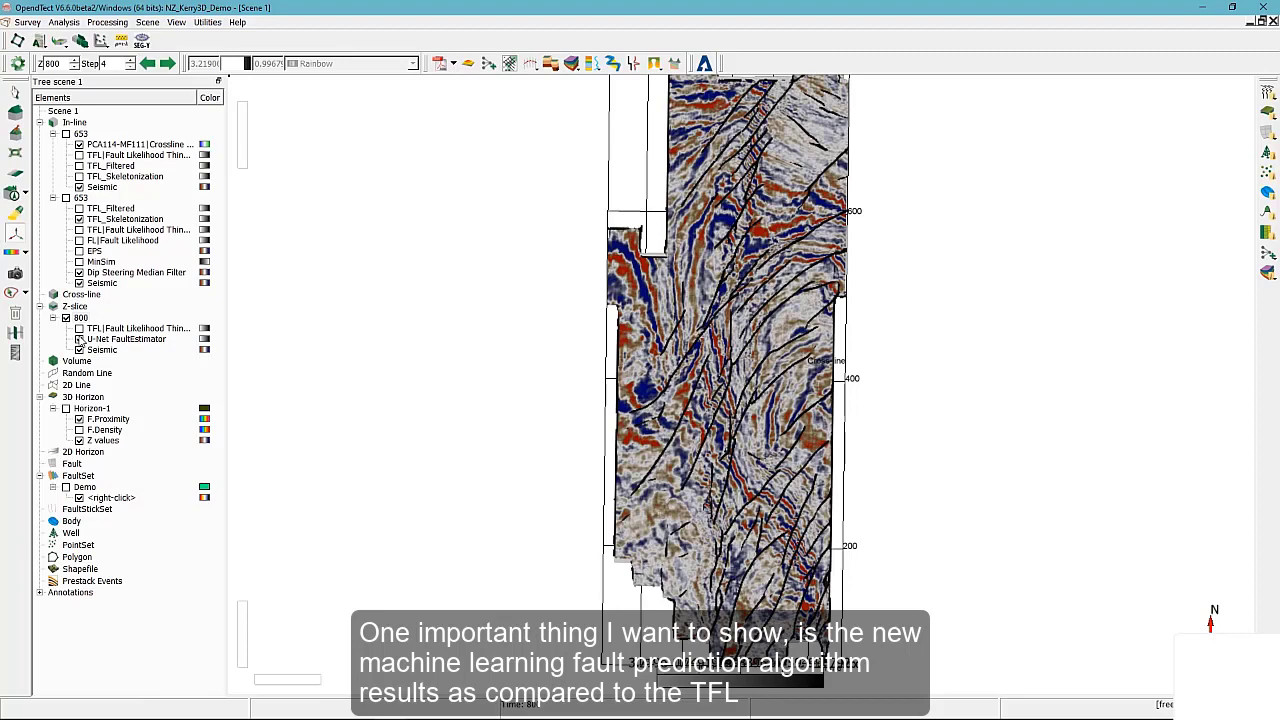
Step: Compare the Thinned Fault Likelihood and U-Net FaultEstimator overlays on z-slice 800
{"action": "left_click", "coordinate": [80, 339]}
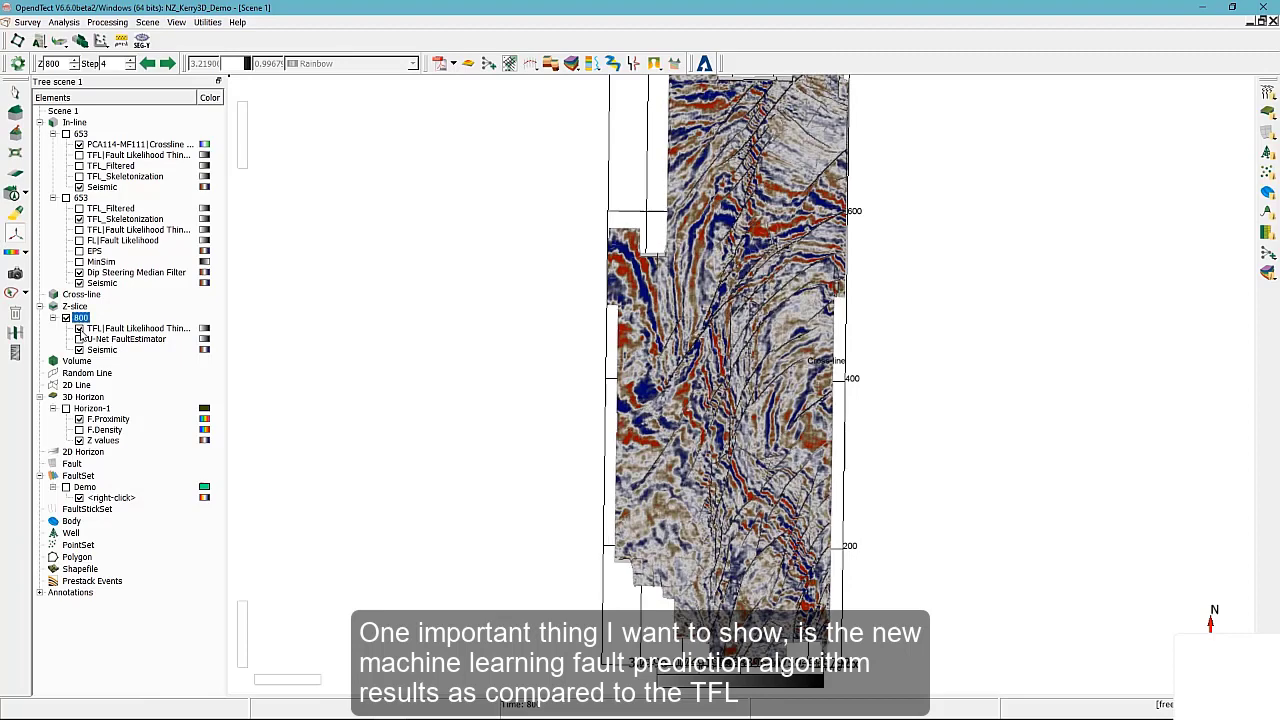
{"action": "scroll", "coordinate": [414, 386], "scroll_direction": "up", "scroll_amount": 3}
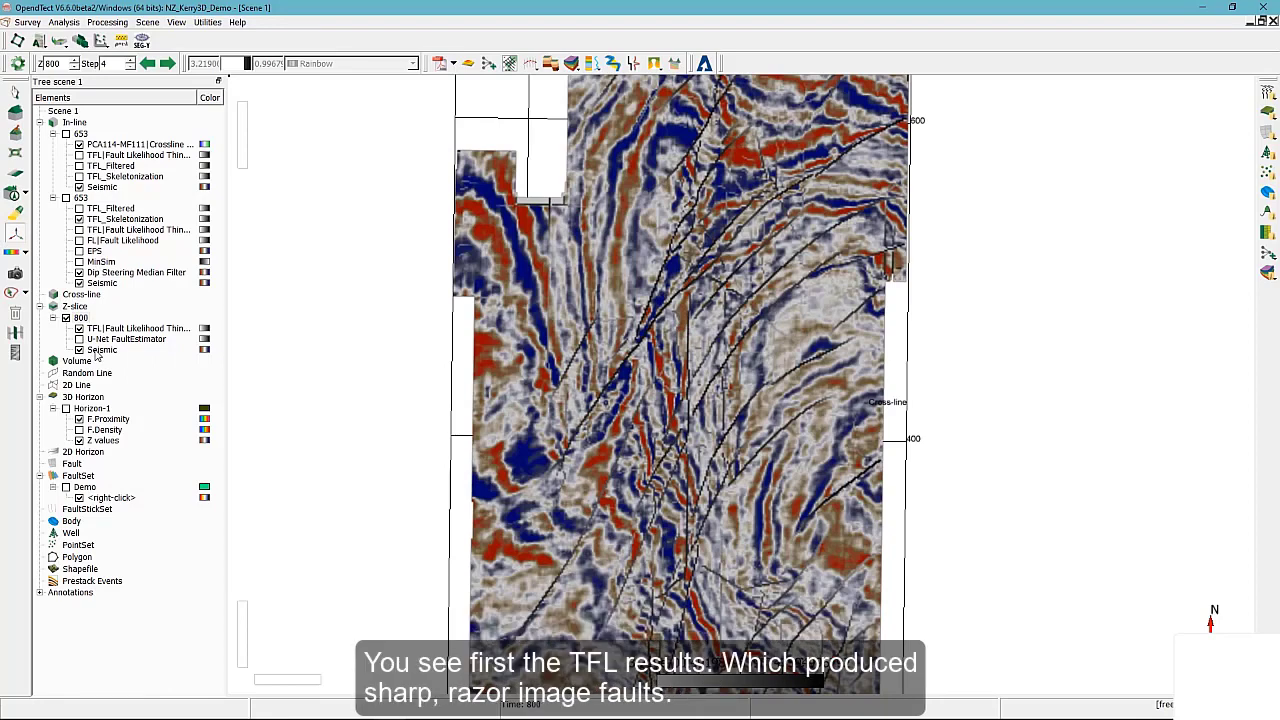
{"action": "left_click", "coordinate": [80, 340]}
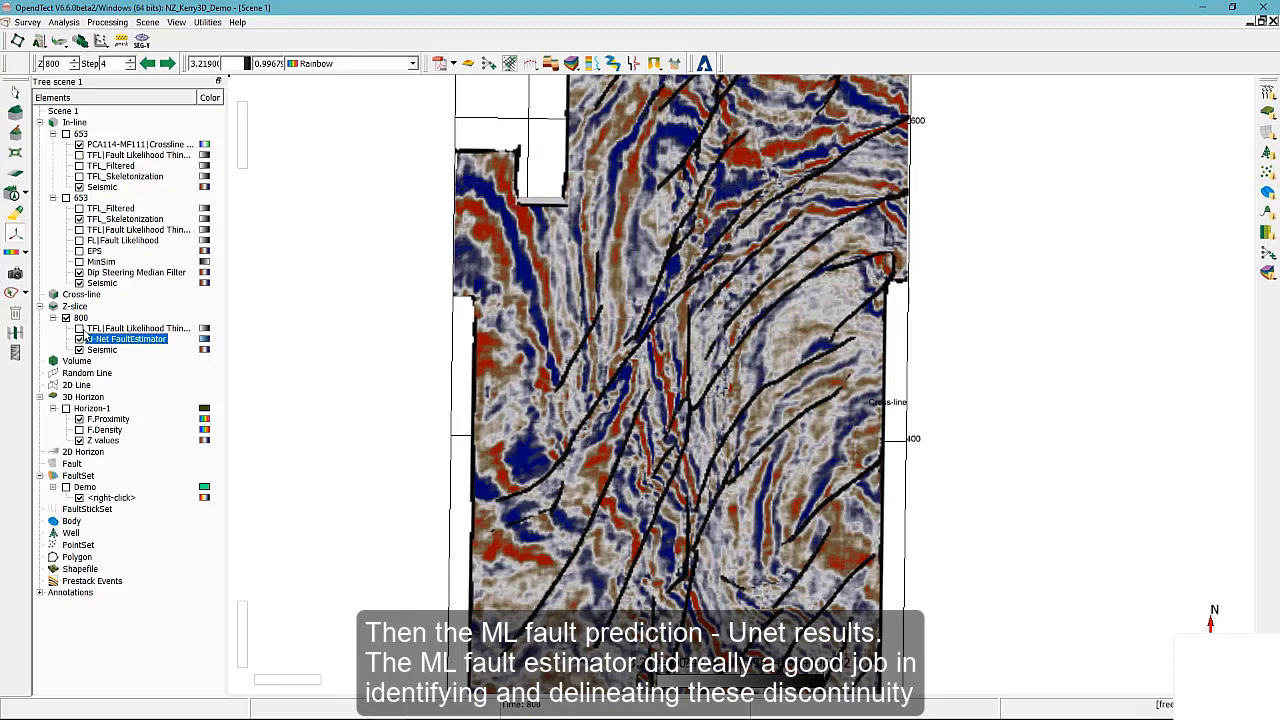
{"action": "left_click_drag", "start_coordinate": [694, 395], "coordinate": [767, 448]}
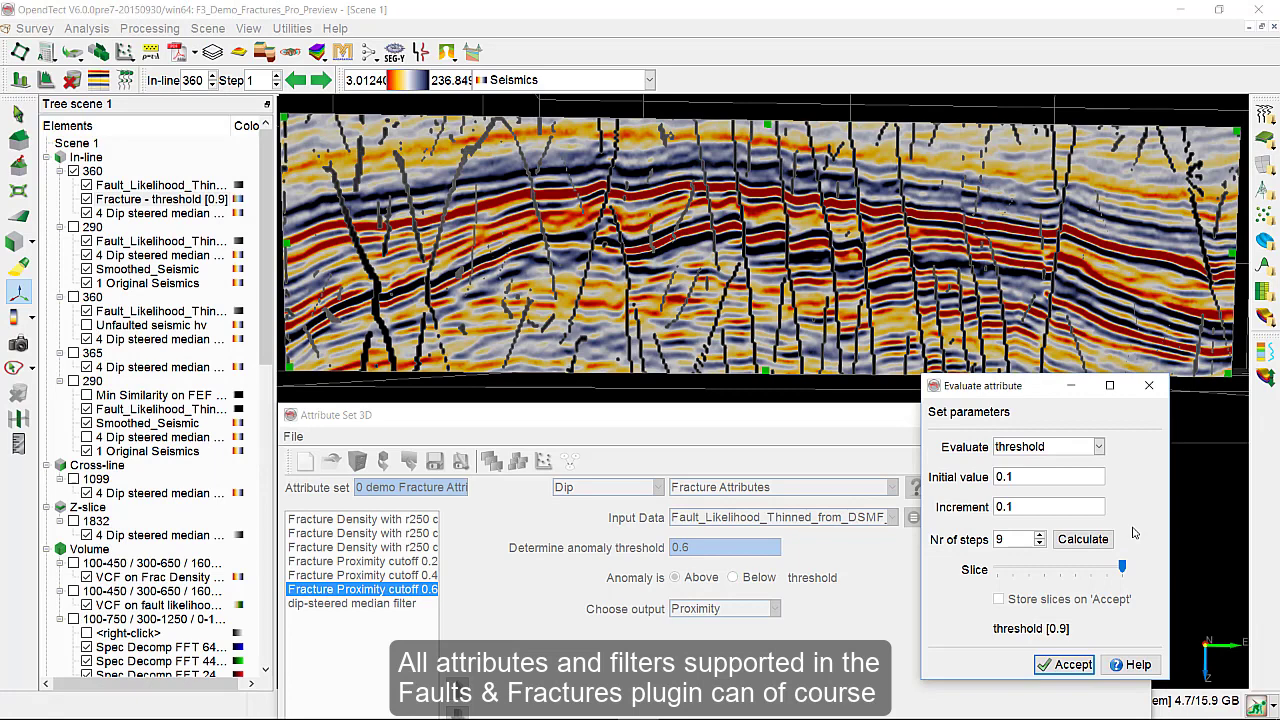
Step: Step through the evaluated Fracture Proximity threshold slices on in-line 360 from 0.9 down to 0.2
{"action": "key", "text": "Left"}
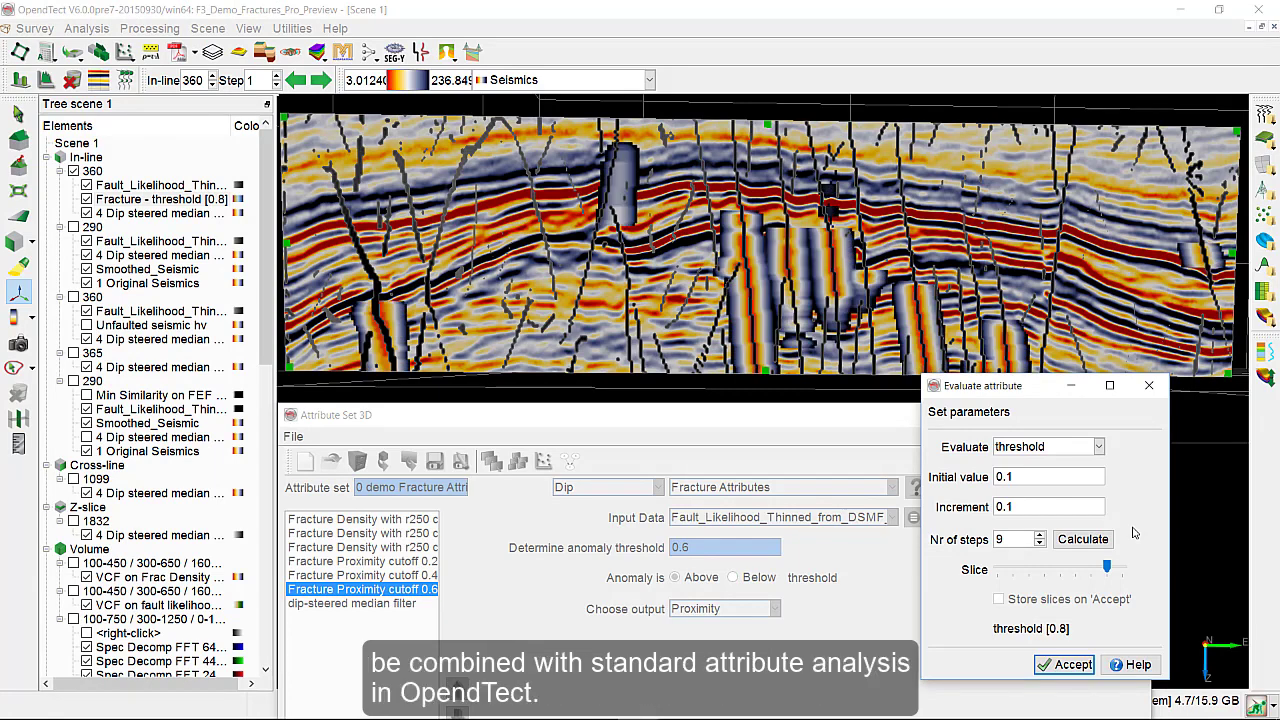
{"action": "key", "text": "Left"}
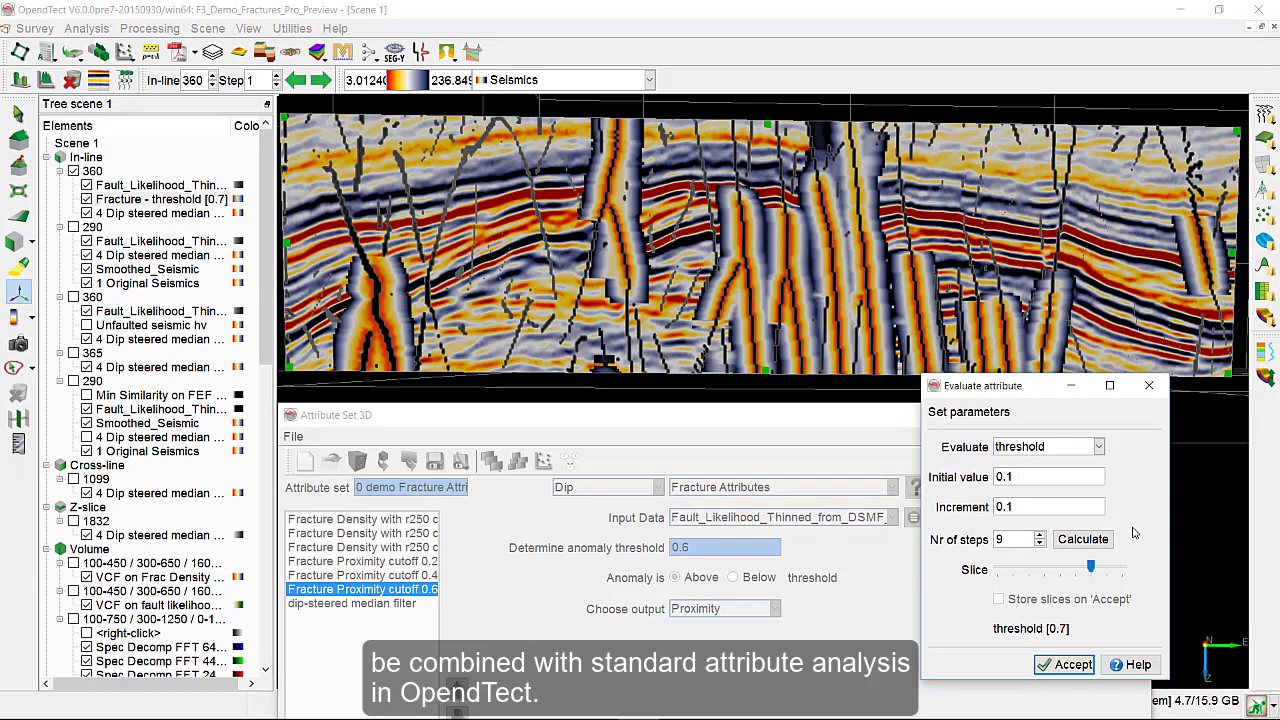
{"action": "key", "text": "Left"}
{"action": "key", "text": "Left"}
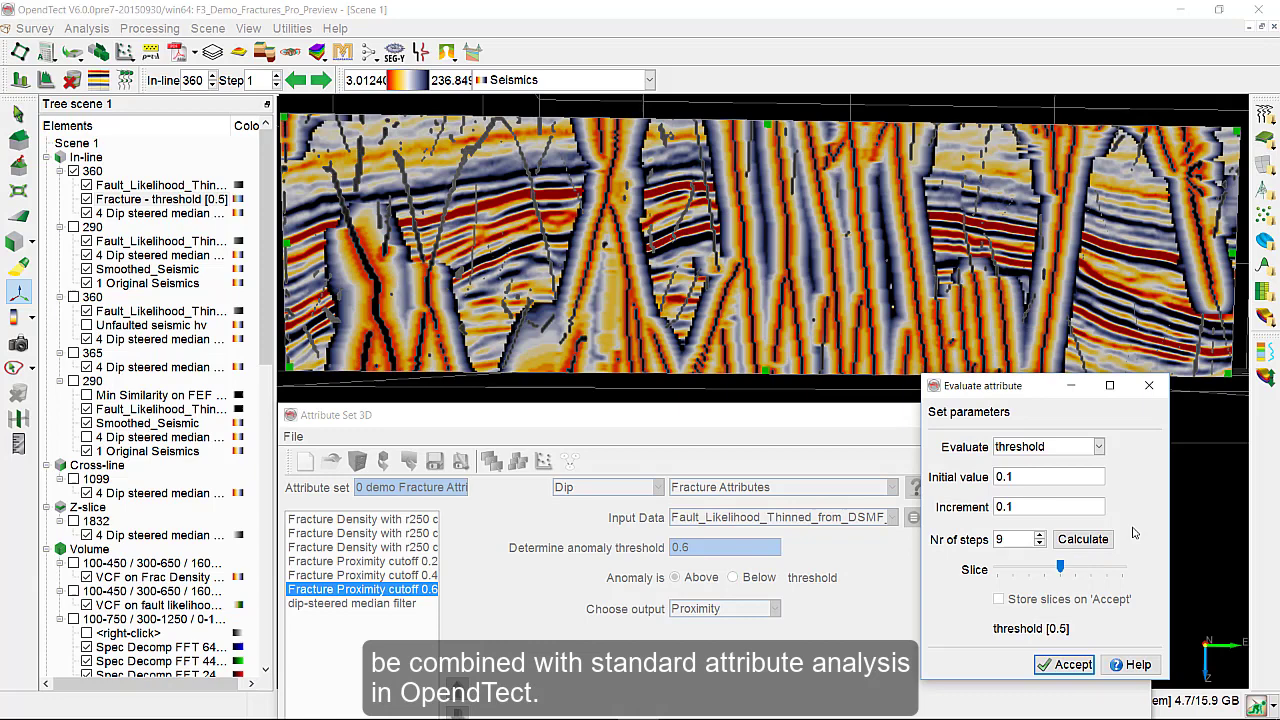
{"action": "key", "text": "Left"}
{"action": "key", "text": "Left"}
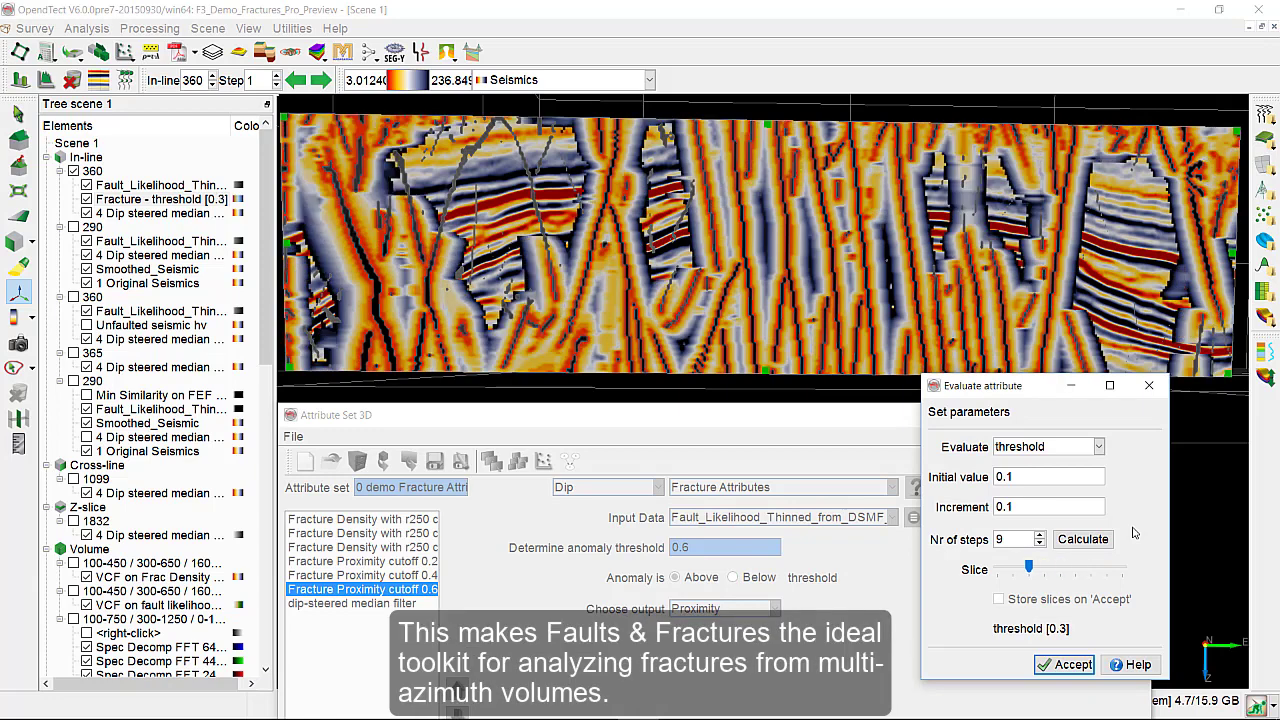
{"action": "key", "text": "Left"}
{"action": "key", "text": "Left"}
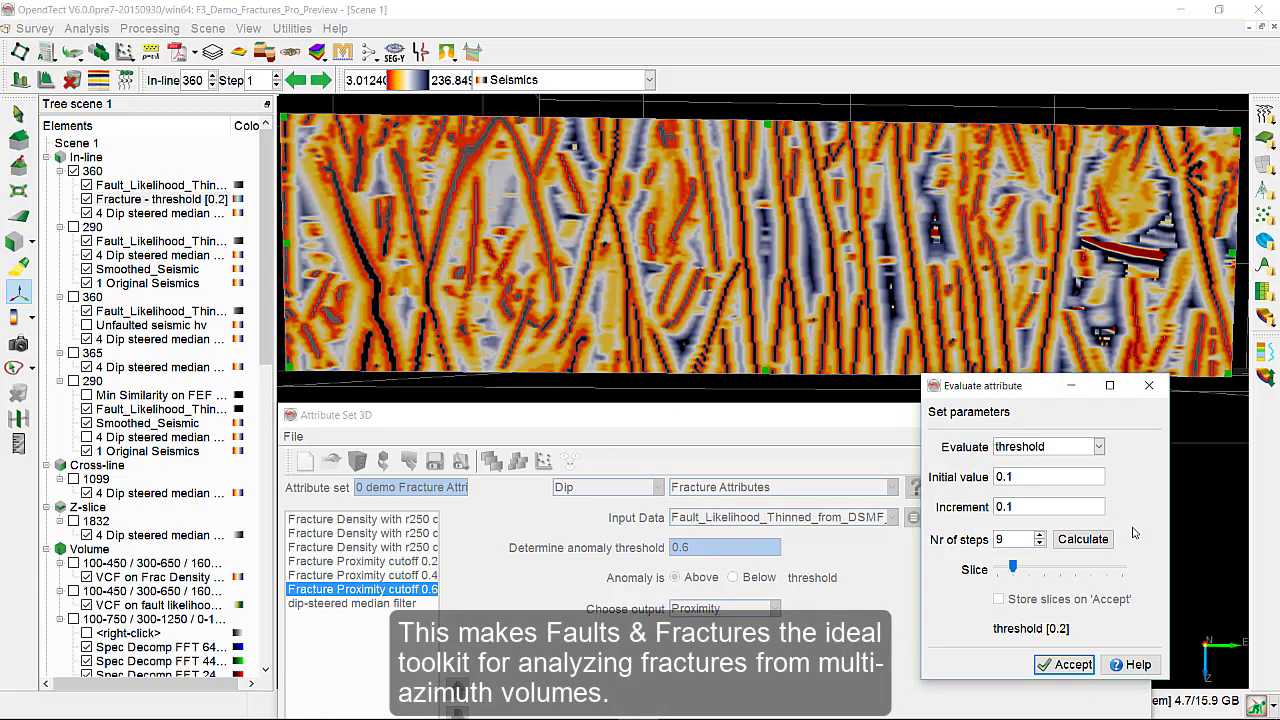